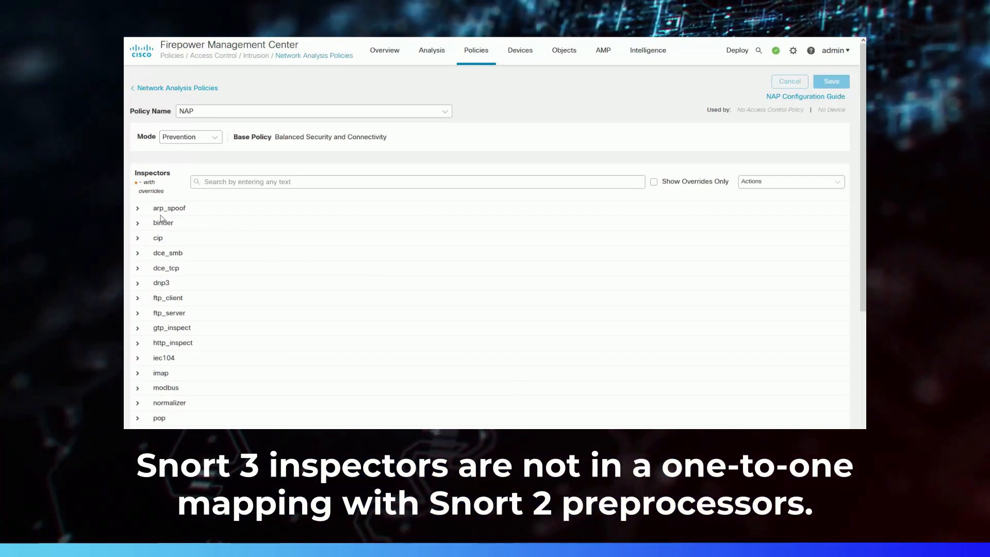
# - Examine the default configurations of the arp_spoof, cip and binder inspectors, including their types and the binder rules
pyautogui.click(137, 210)
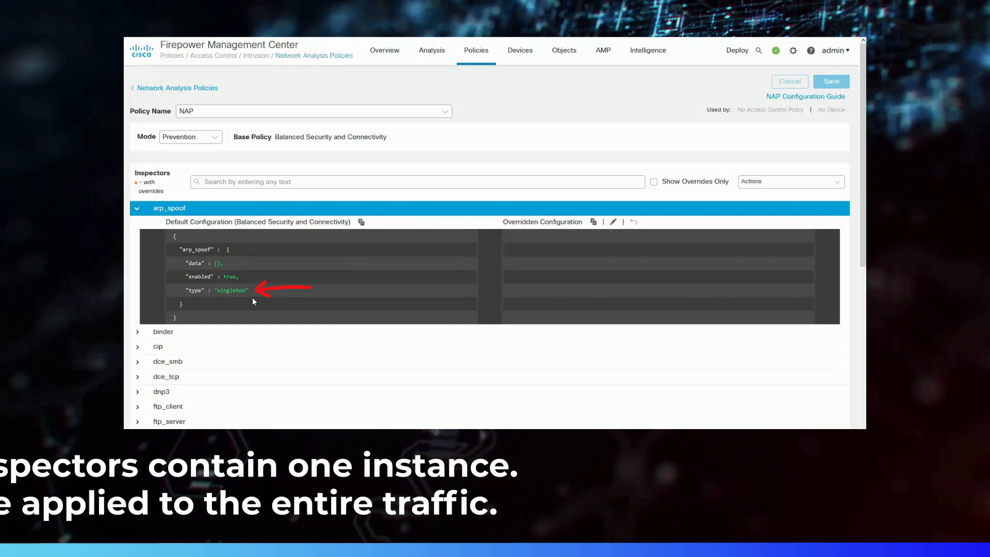
pyautogui.click(138, 210)
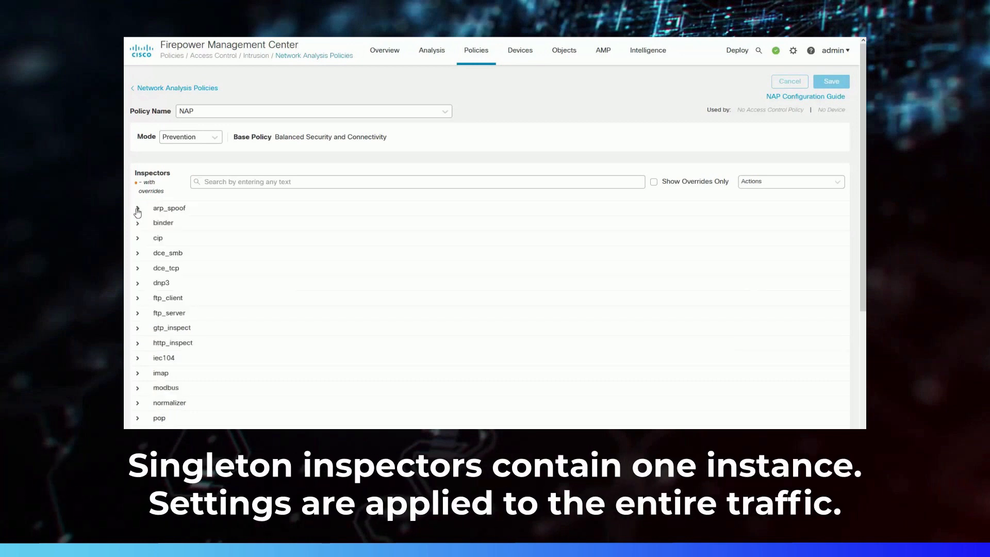
pyautogui.click(137, 239)
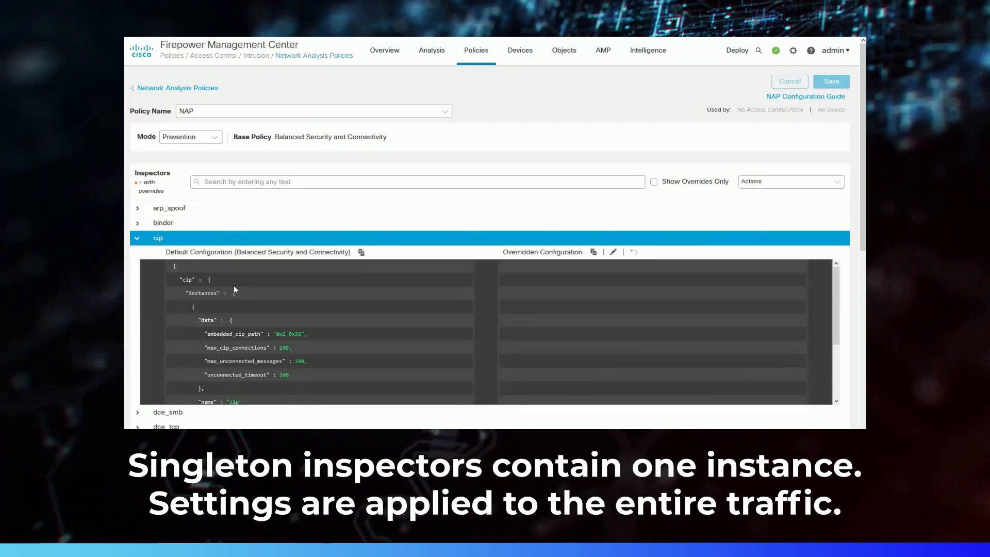
pyautogui.scroll(-4, 353, 353)
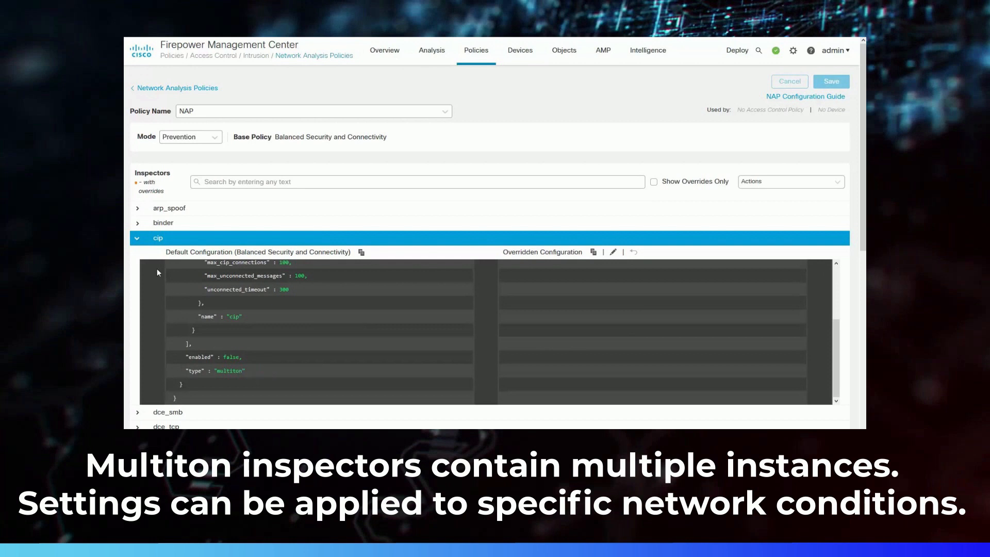
pyautogui.click(137, 239)
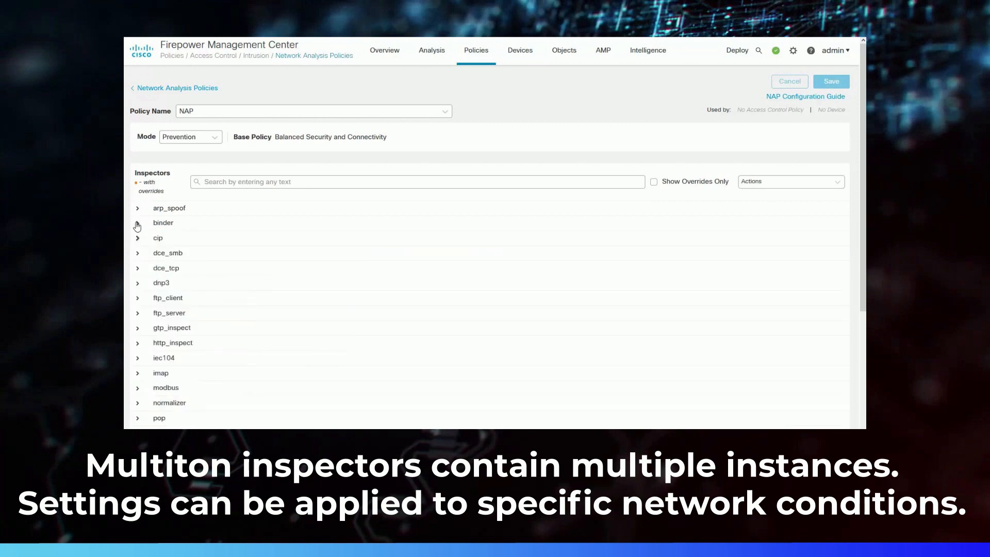
pyautogui.click(137, 224)
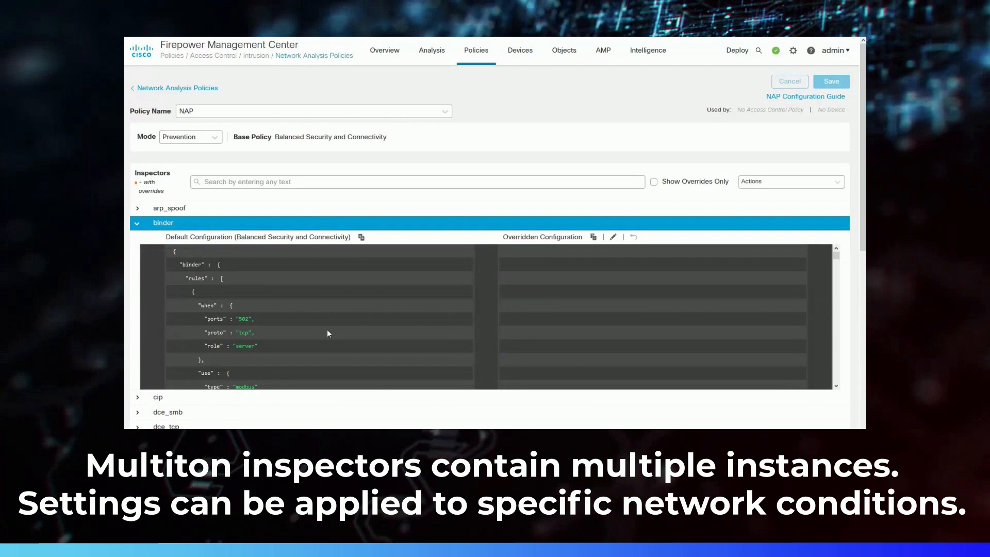
pyautogui.scroll(-1, 334, 339)
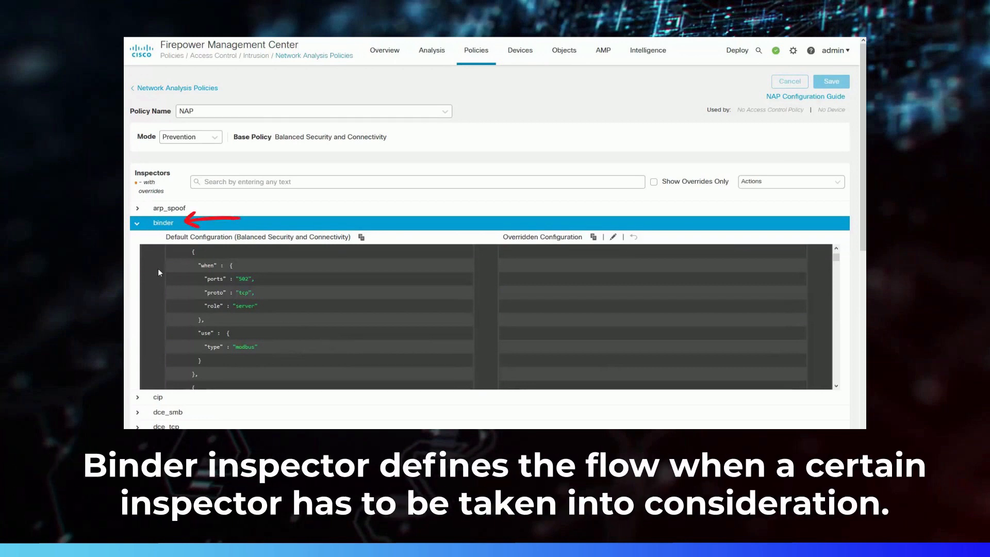
pyautogui.click(137, 224)
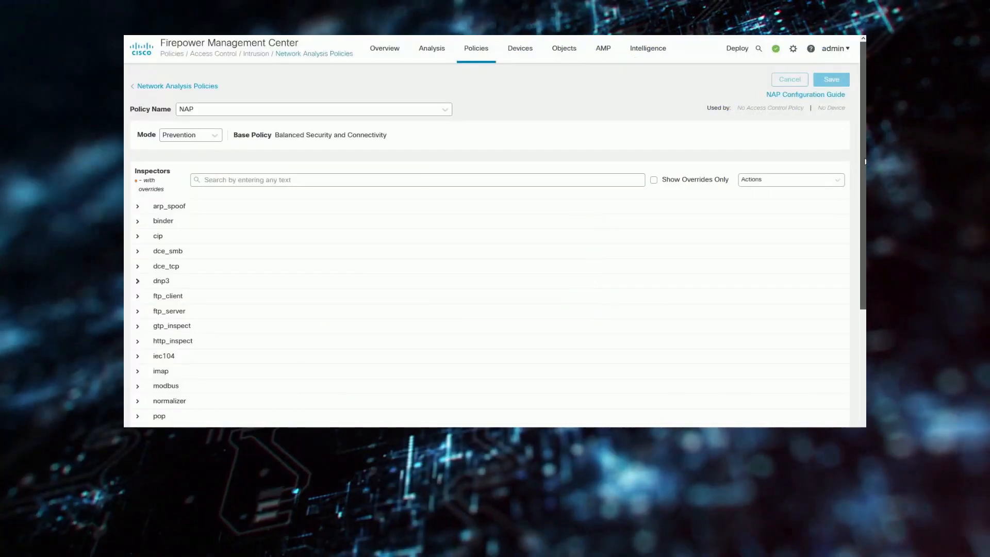
# - Override the dnp3 inspector's configuration by setting "enabled" to true, and collapse the inspector
pyautogui.moveTo(864, 167); pyautogui.dragTo(864, 258)
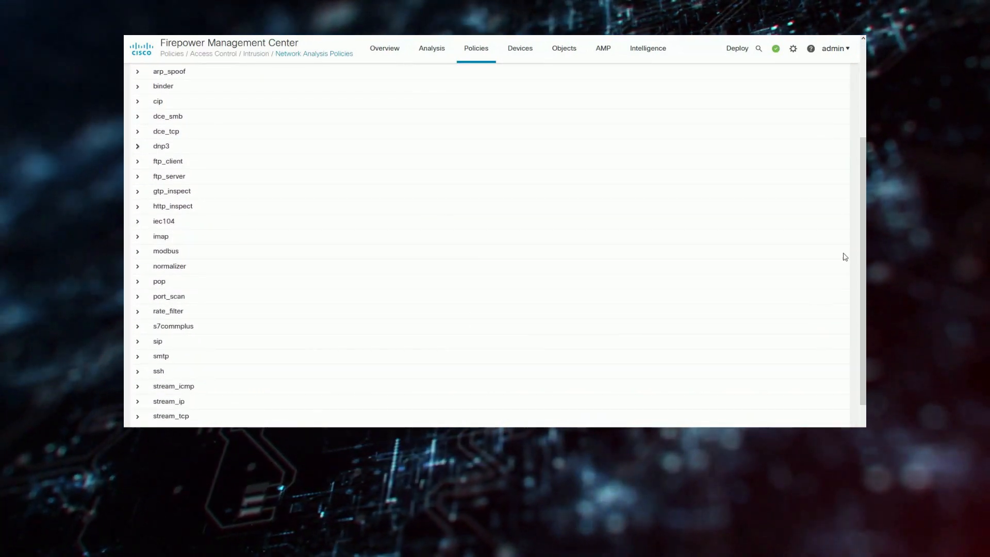
pyautogui.click(138, 148)
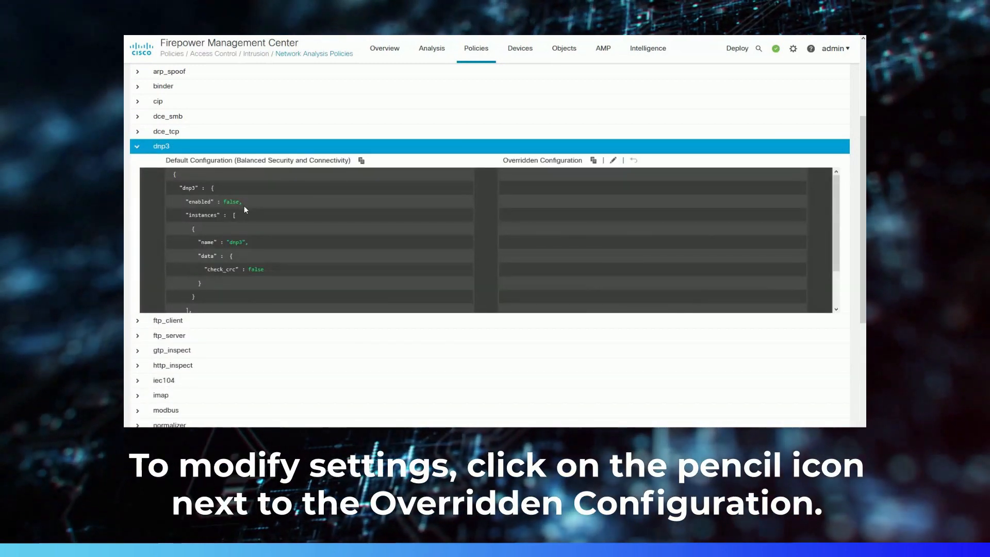
pyautogui.click(613, 160)
pyautogui.doubleClick(447, 244)
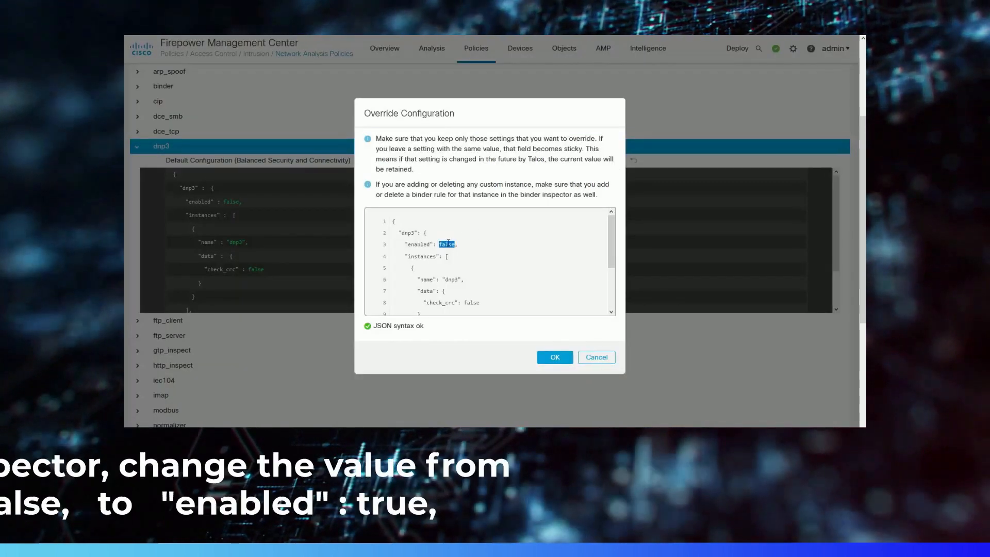
pyautogui.write('true')
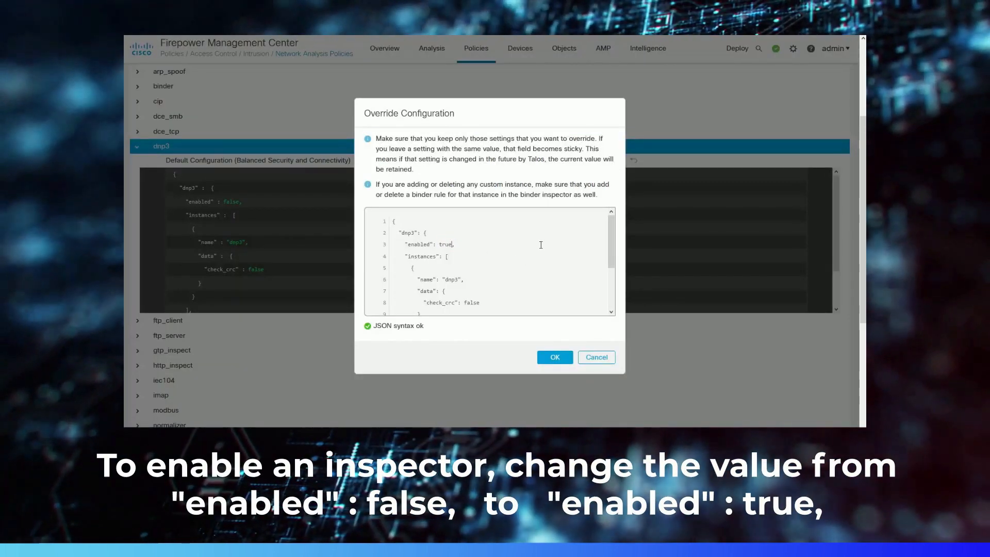
pyautogui.click(555, 357)
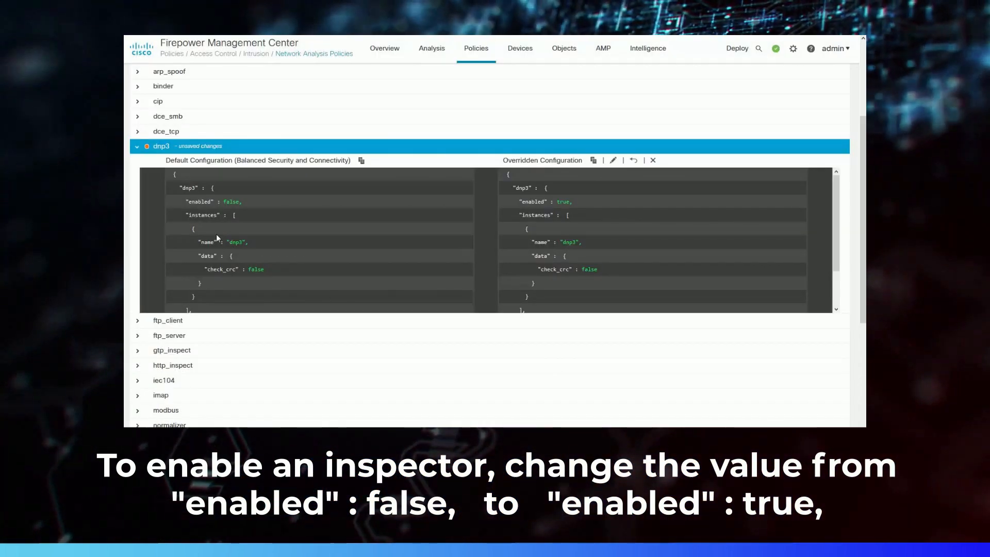
pyautogui.click(138, 148)
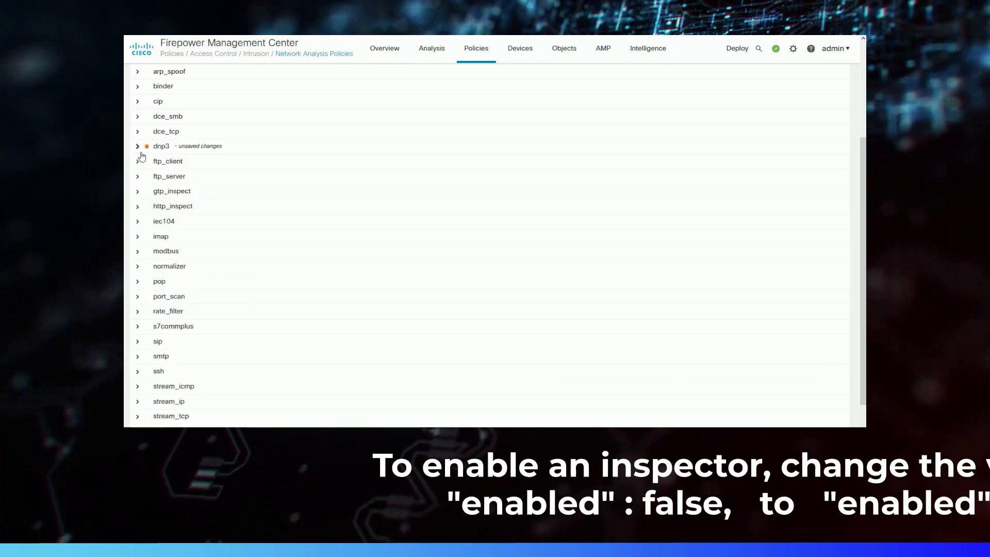
# - Override the modbus inspector's configuration by setting "enabled" to true, and collapse the inspector
pyautogui.click(138, 252)
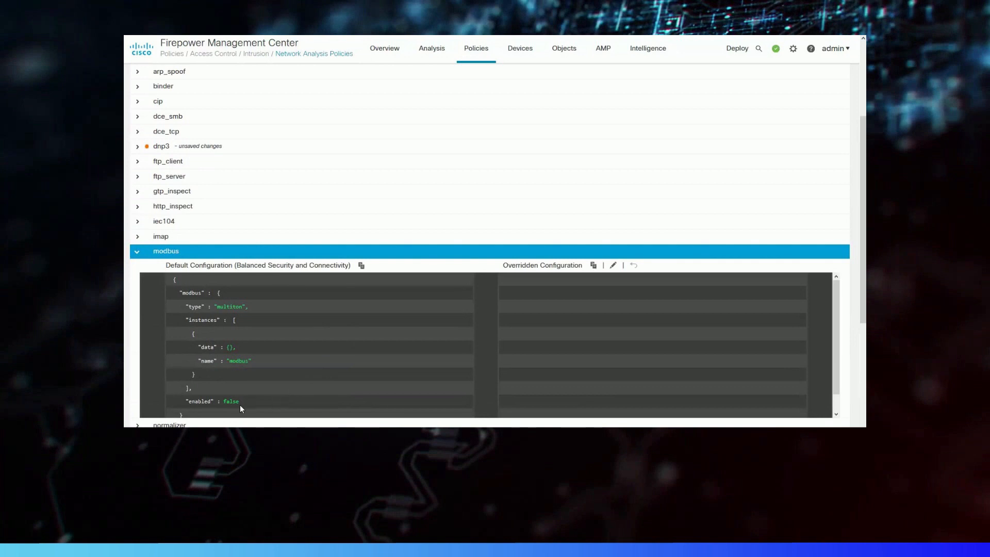
pyautogui.click(614, 266)
pyautogui.scroll(-1, 475, 294)
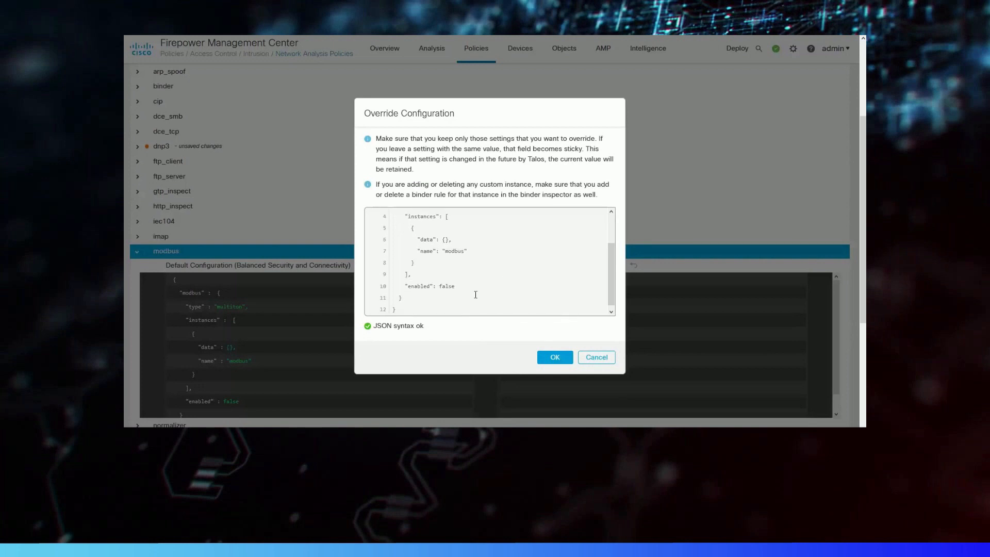
pyautogui.write('tru')
pyautogui.click(556, 358)
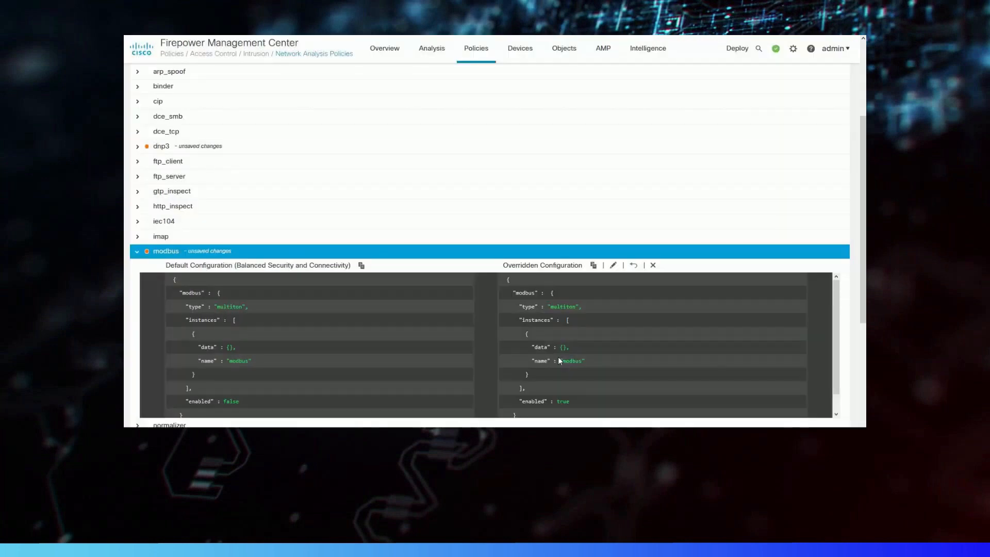
pyautogui.click(136, 252)
# - Save the inspector overrides in the NAP policy and return to the list of network analysis policies
pyautogui.scroll(3, 630, 300)
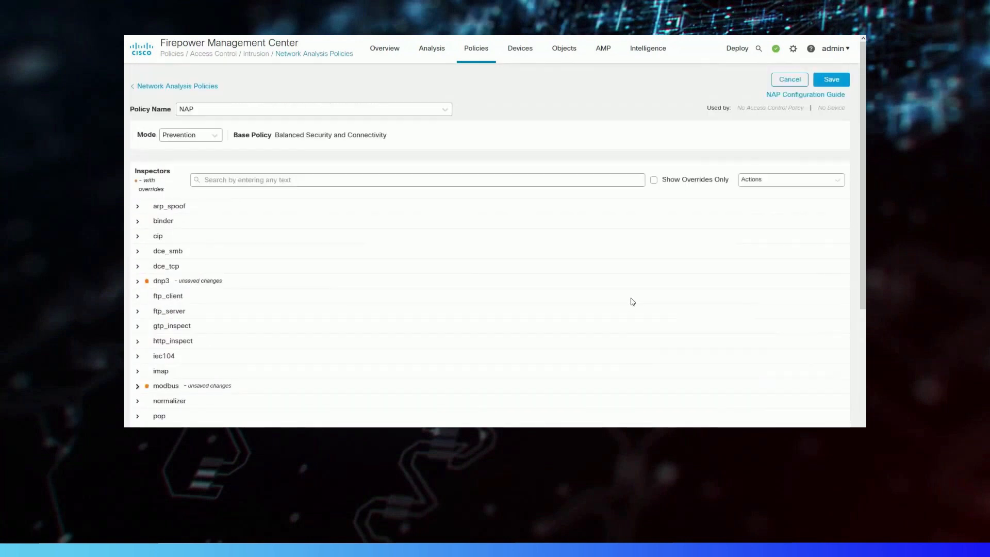
pyautogui.click(833, 81)
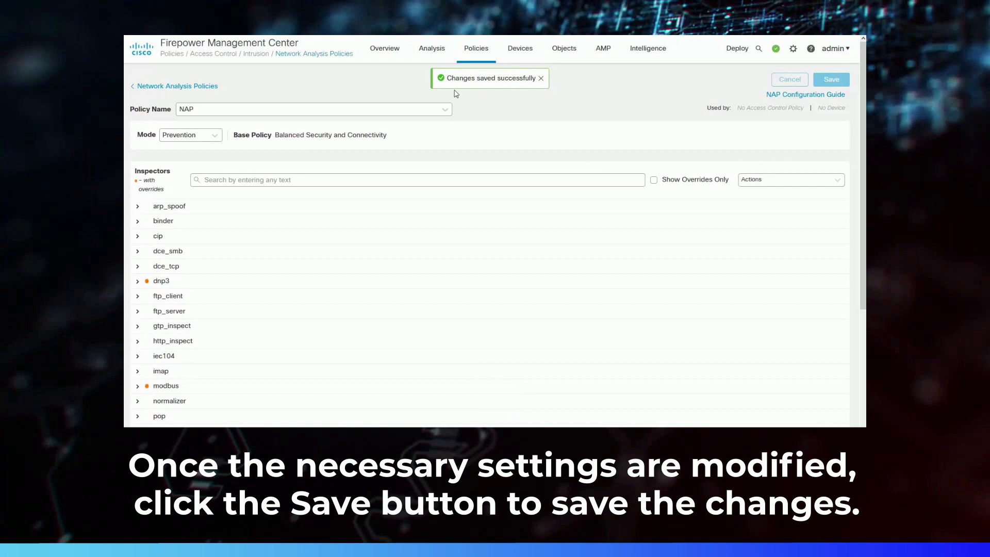
pyautogui.click(204, 88)
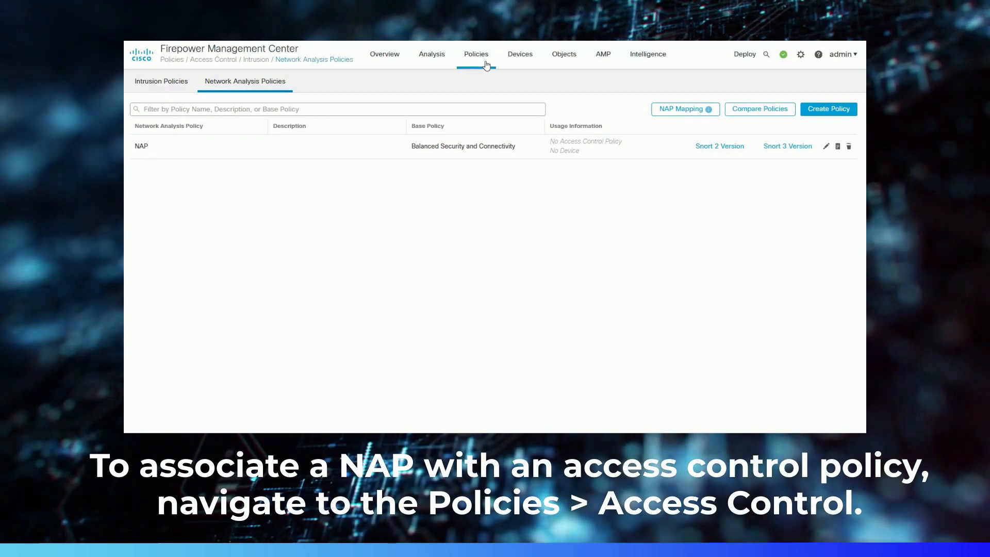
# - Open the access control policy AC Policy for editing and show its advanced settings
pyautogui.click(486, 65)
pyautogui.click(496, 96)
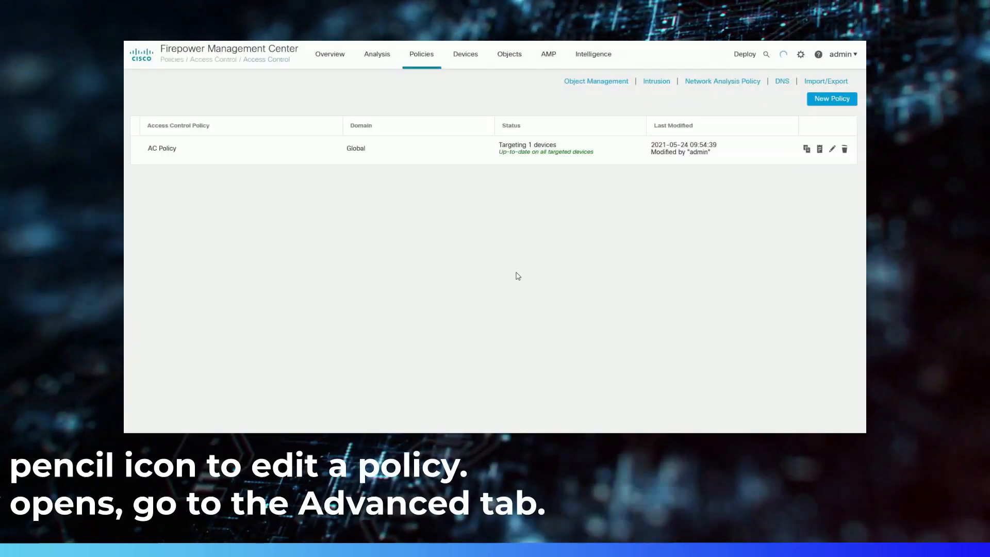
pyautogui.click(832, 150)
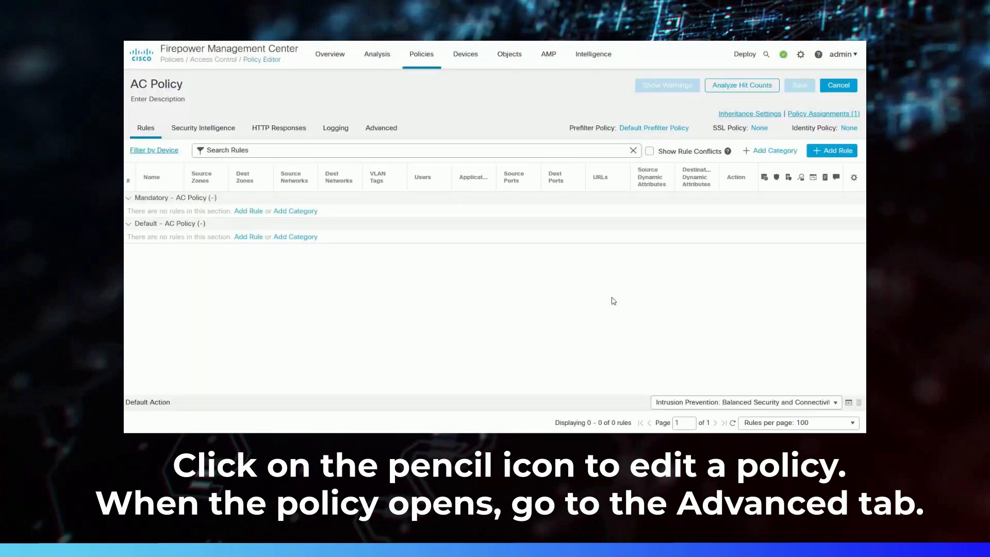
pyautogui.click(381, 128)
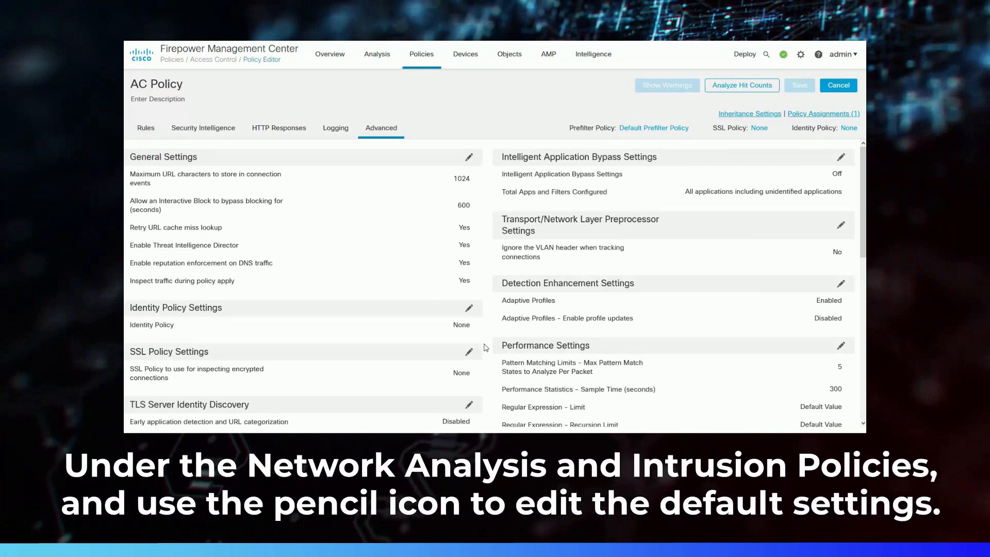
# - Set the Default Network Analysis Policy to NAP in the Network Analysis and Intrusion Policies settings, and save AC Policy
pyautogui.scroll(-3, 486, 347)
pyautogui.scroll(-2, 486, 347)
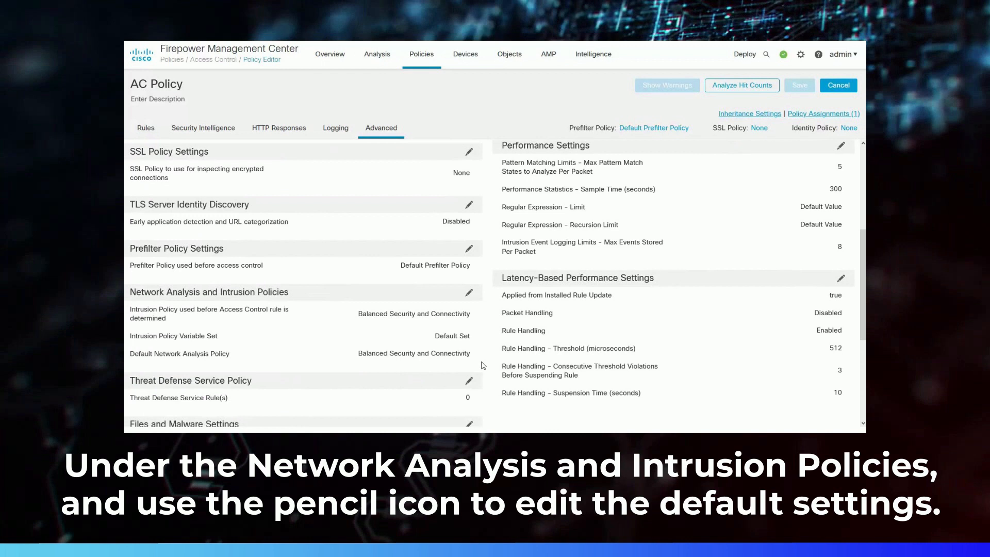
pyautogui.click(469, 294)
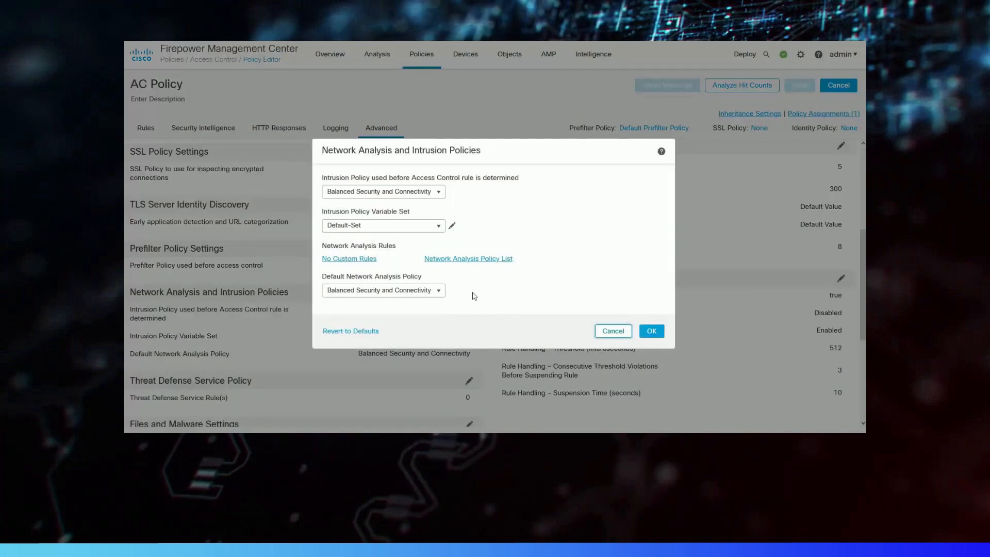
pyautogui.click(439, 291)
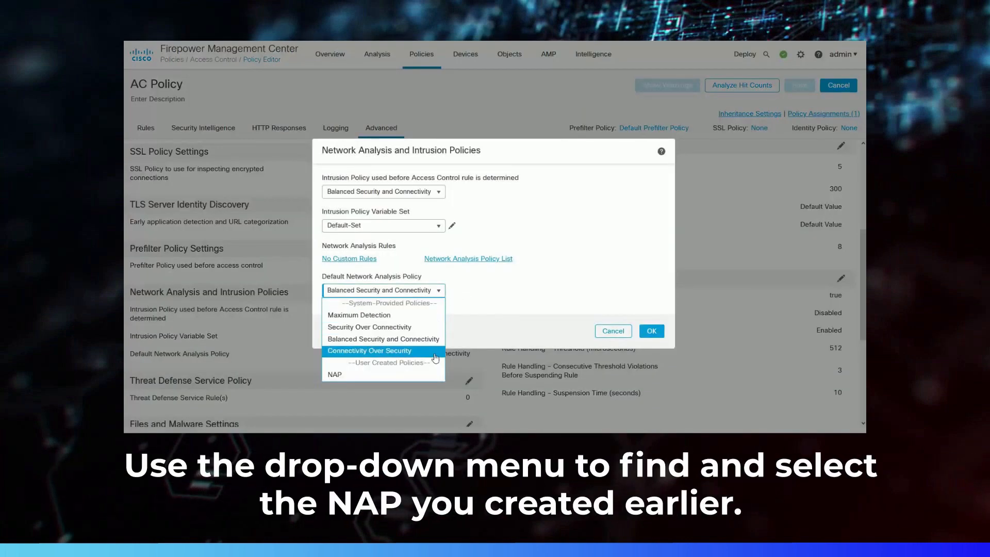
pyautogui.click(434, 375)
pyautogui.click(643, 334)
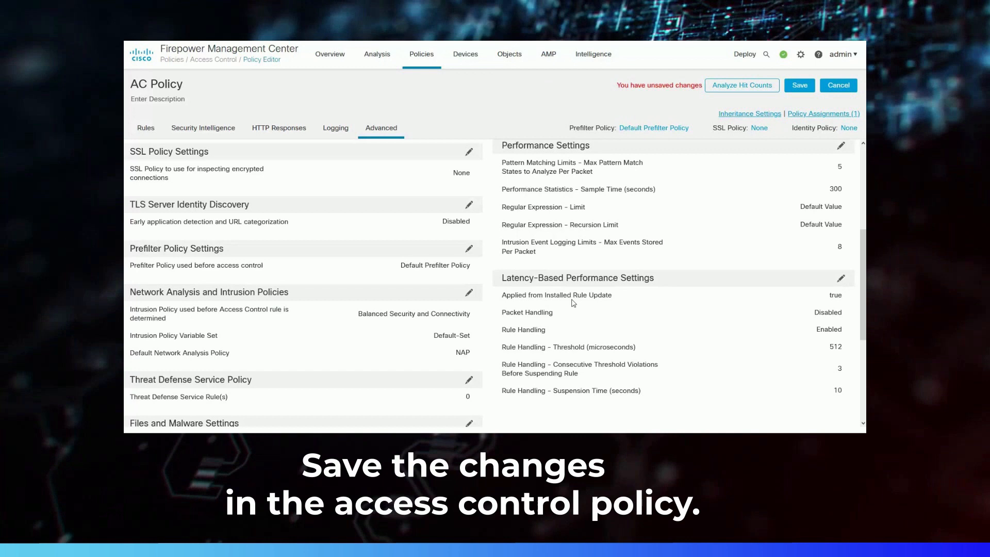
pyautogui.click(800, 88)
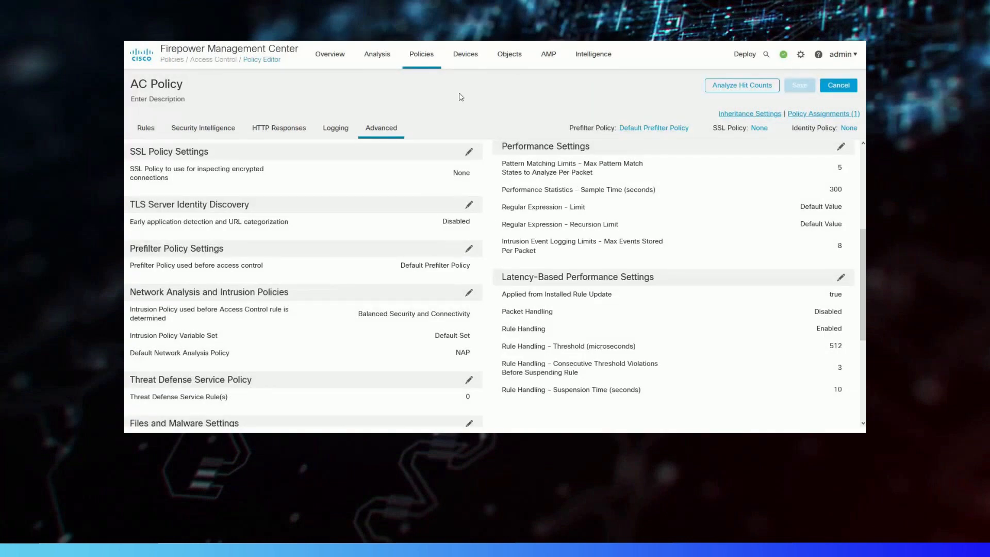
# - Return to the network analysis policies list to check the usage information of NAP
pyautogui.moveTo(429, 57)
pyautogui.click(443, 115)
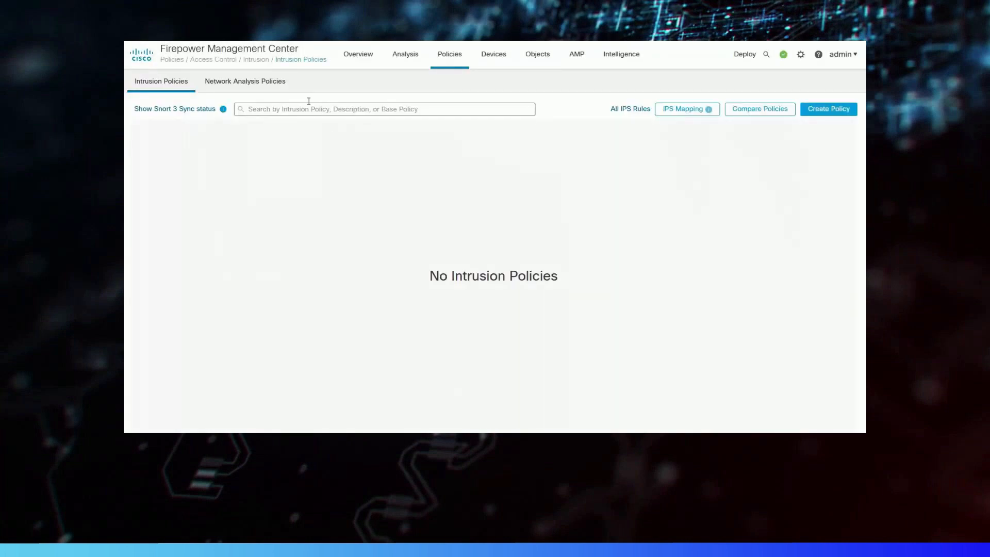
pyautogui.click(245, 81)
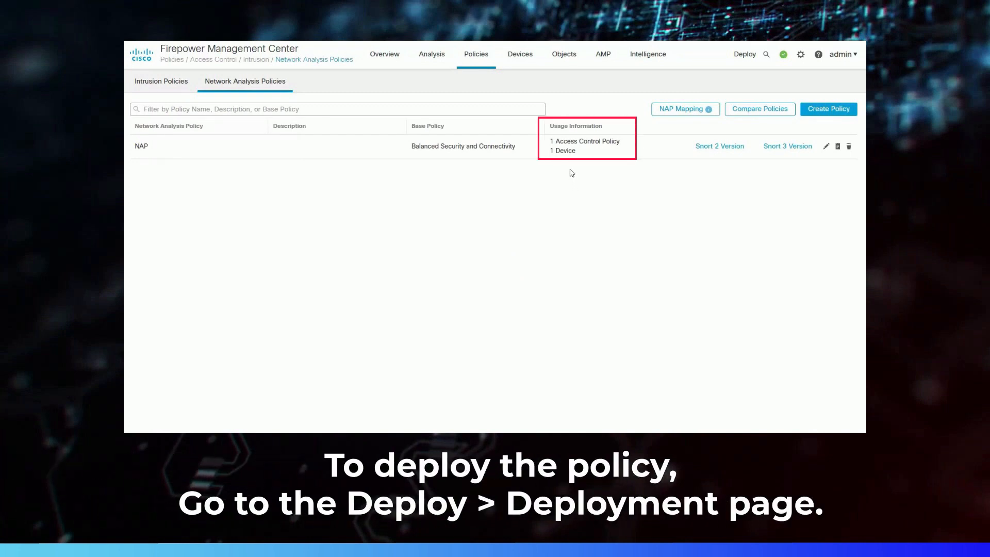
# - Deploy the pending changes to the Threat Defense device without adding deployment notes
pyautogui.moveTo(752, 55)
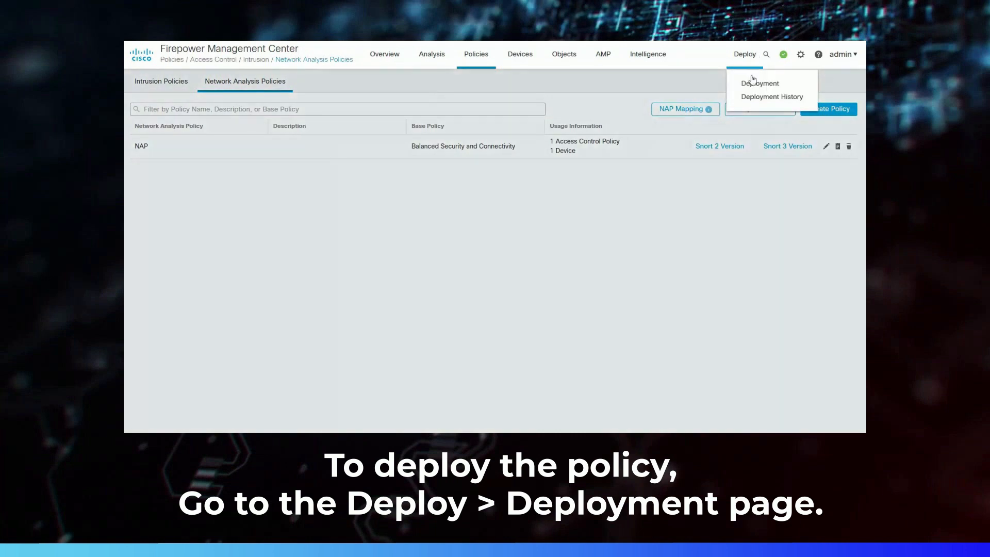
pyautogui.click(753, 83)
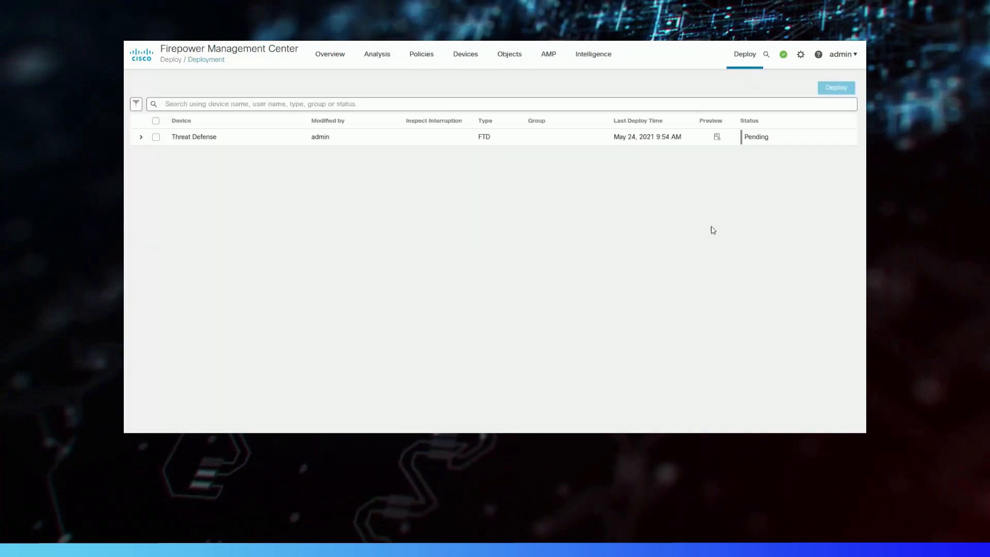
pyautogui.click(155, 137)
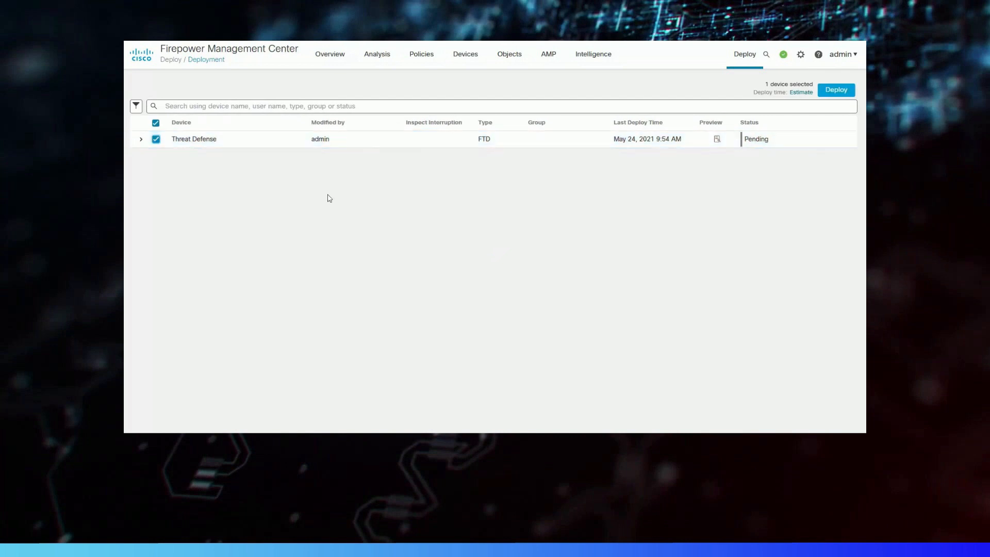
pyautogui.click(836, 90)
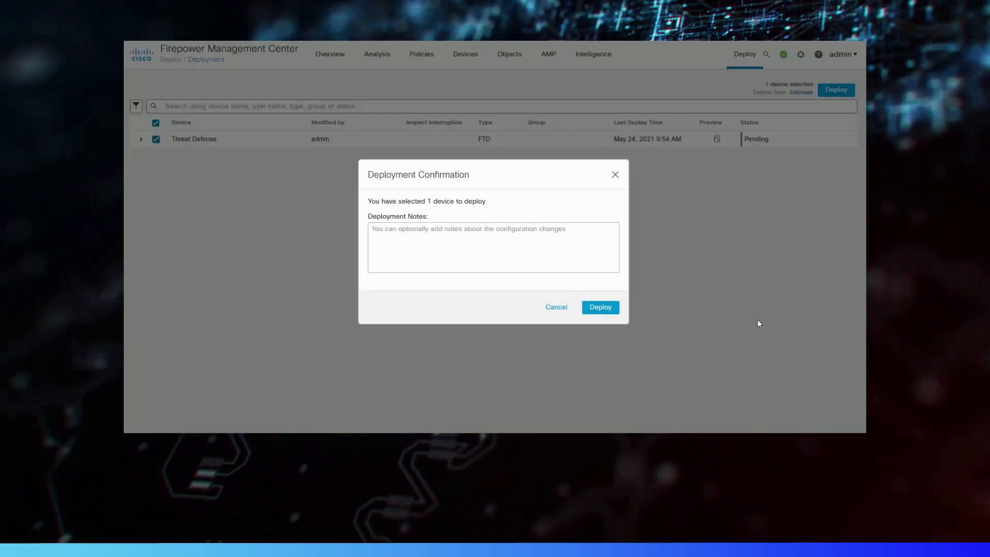
pyautogui.click(600, 308)
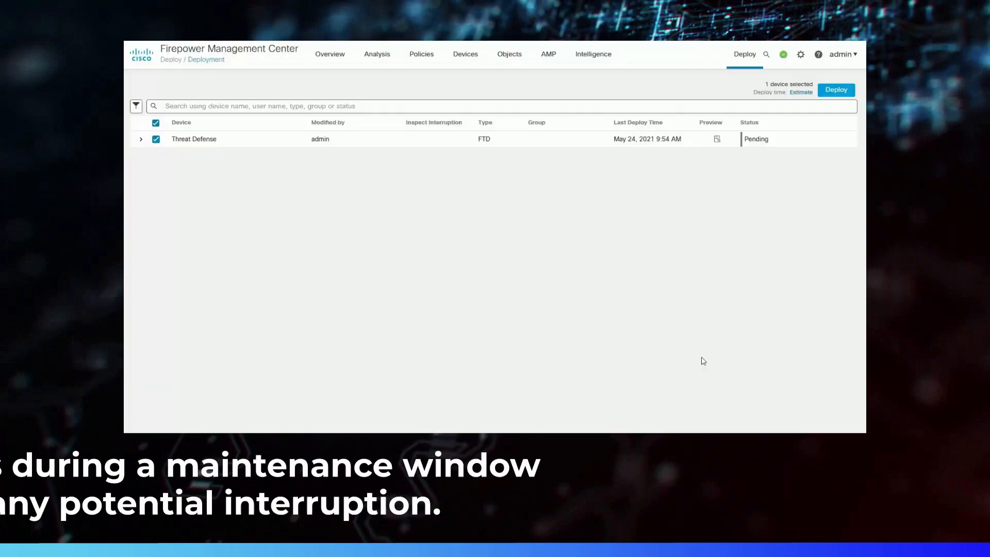